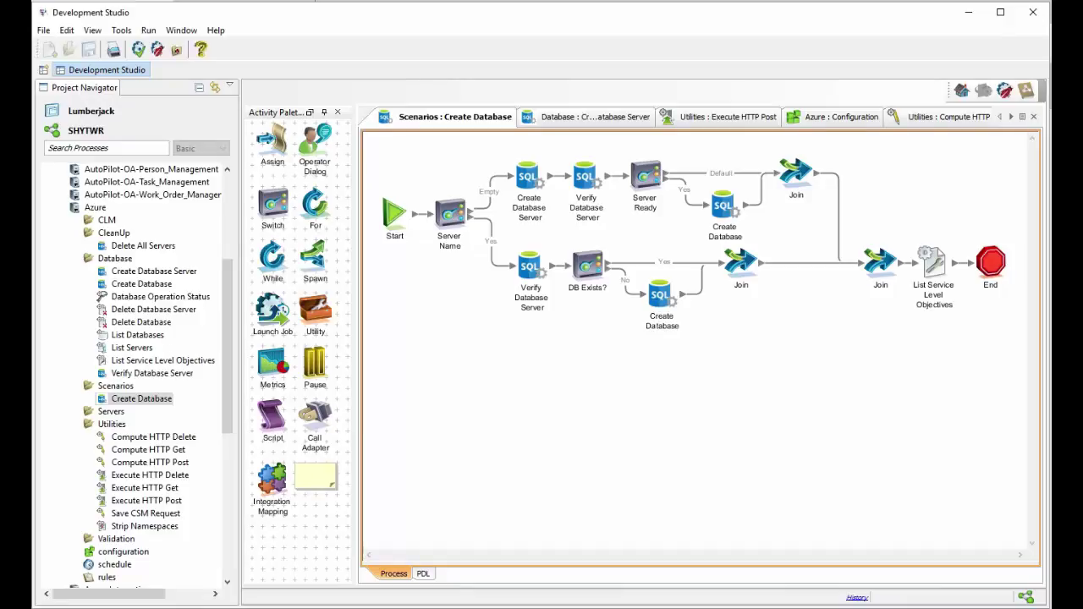
- Open the Create Database Server process from the scenario's upper branch and review the server defaults and service action assignments in Assign Defaults
{"action": "left_click", "coordinate": [529, 178]}
{"action": "right_click", "coordinate": [533, 179]}
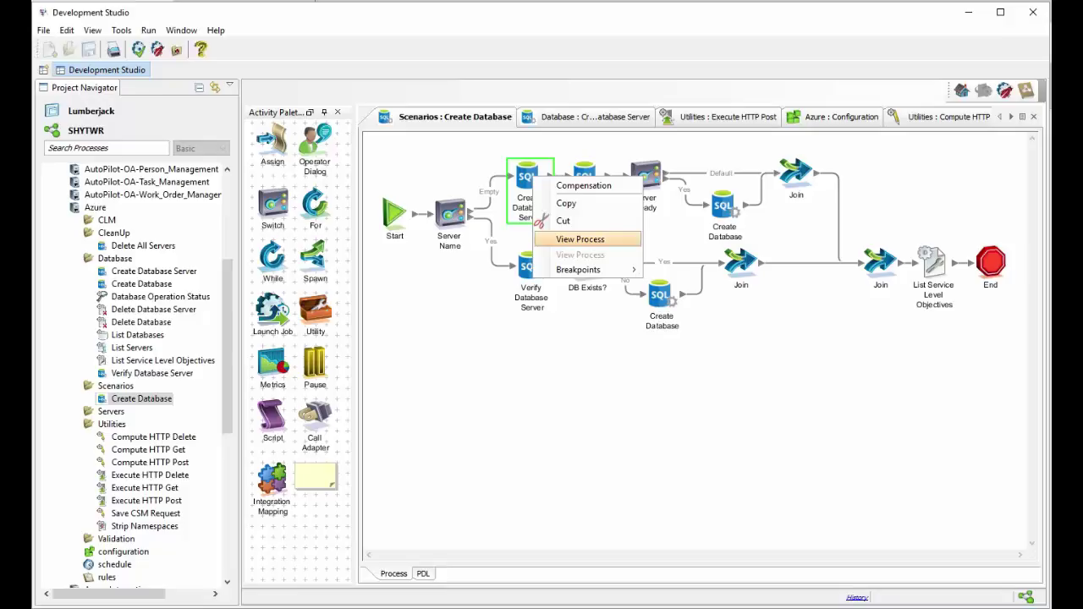
{"action": "left_click", "coordinate": [580, 239]}
{"action": "double_click", "coordinate": [443, 166]}
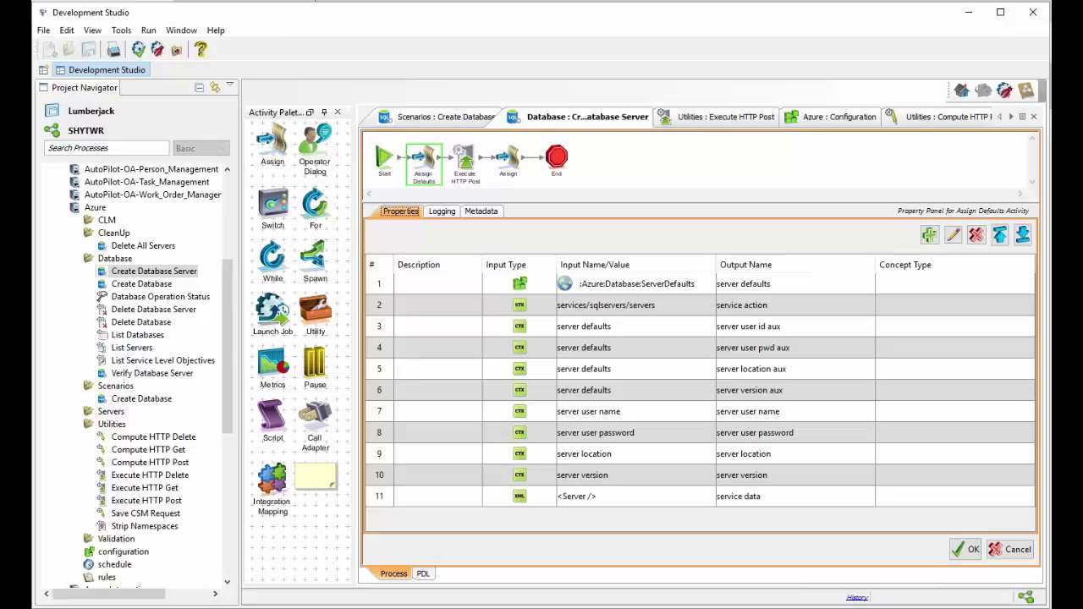
{"action": "left_click", "coordinate": [636, 284]}
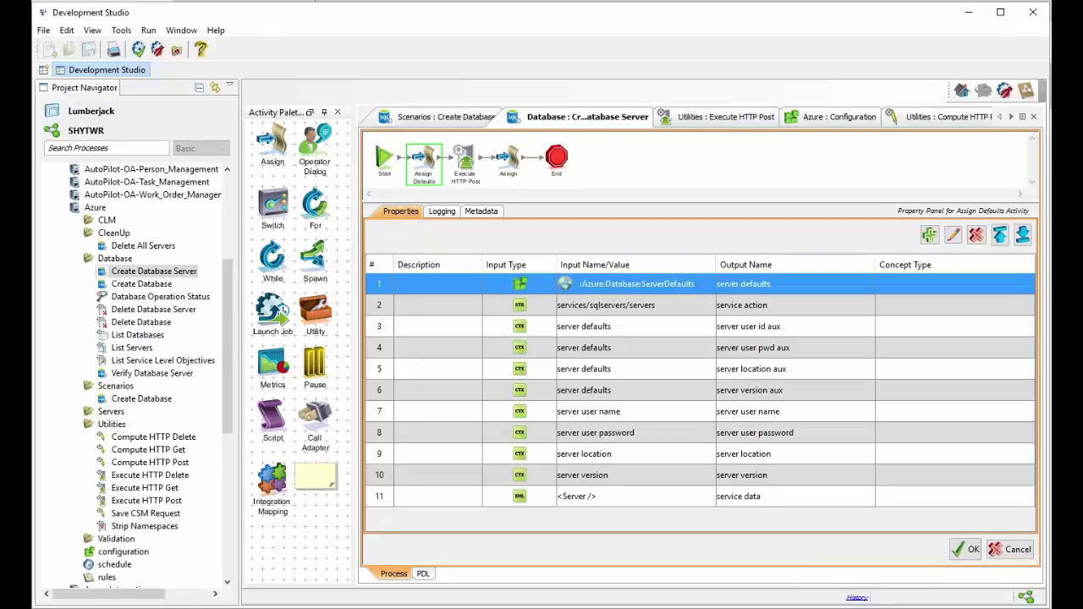
{"action": "left_click", "coordinate": [626, 306]}
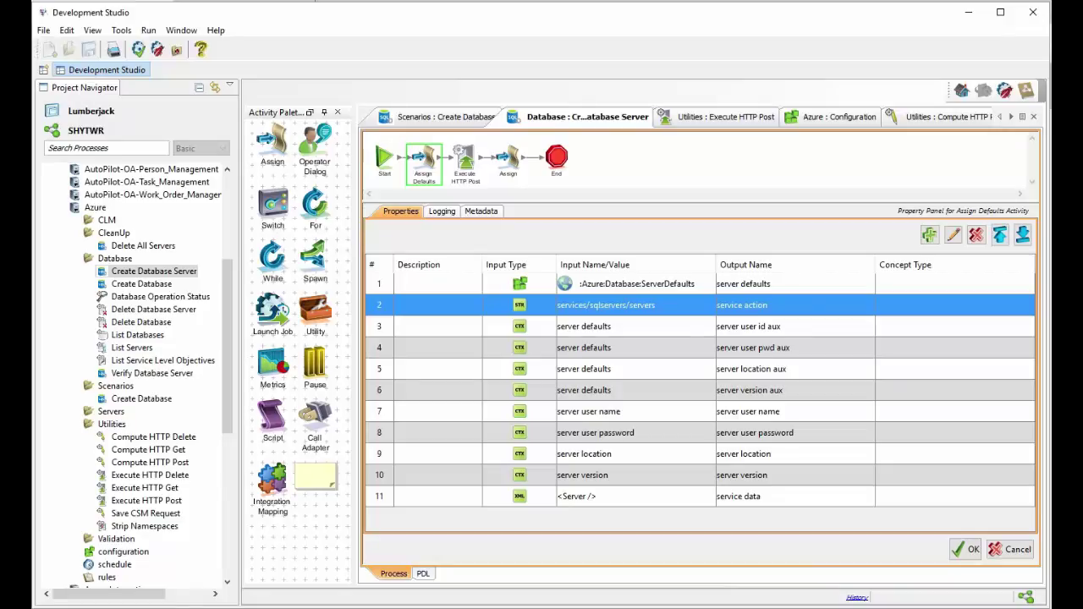
- Preview the advanced XSLT transform of the service data assignment in Assign Defaults, and close the editor and properties without saving
{"action": "left_click", "coordinate": [592, 496]}
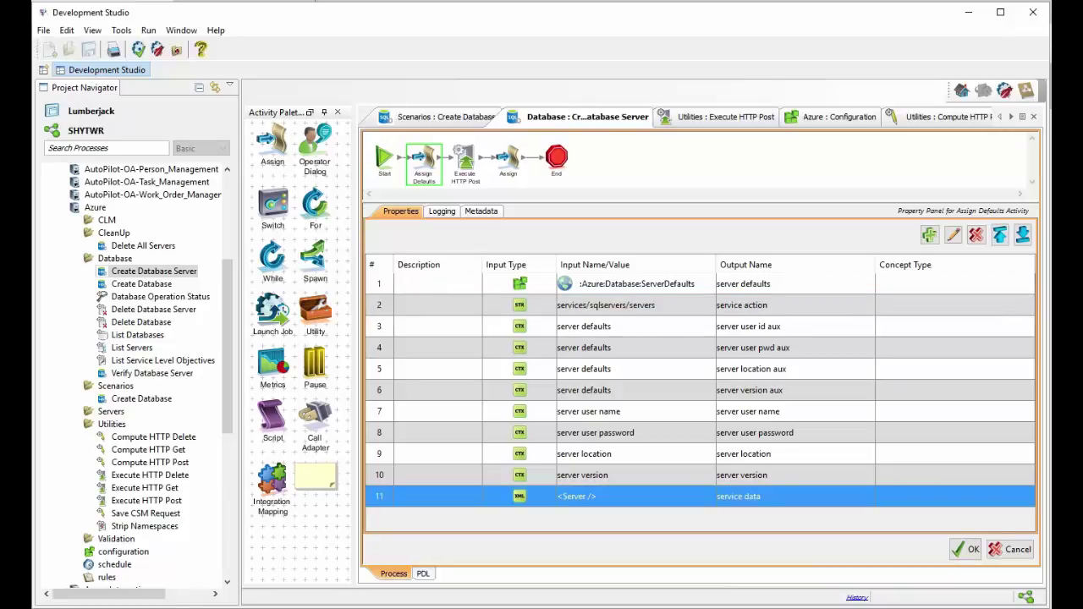
{"action": "left_click", "coordinate": [953, 235]}
{"action": "left_click", "coordinate": [976, 275]}
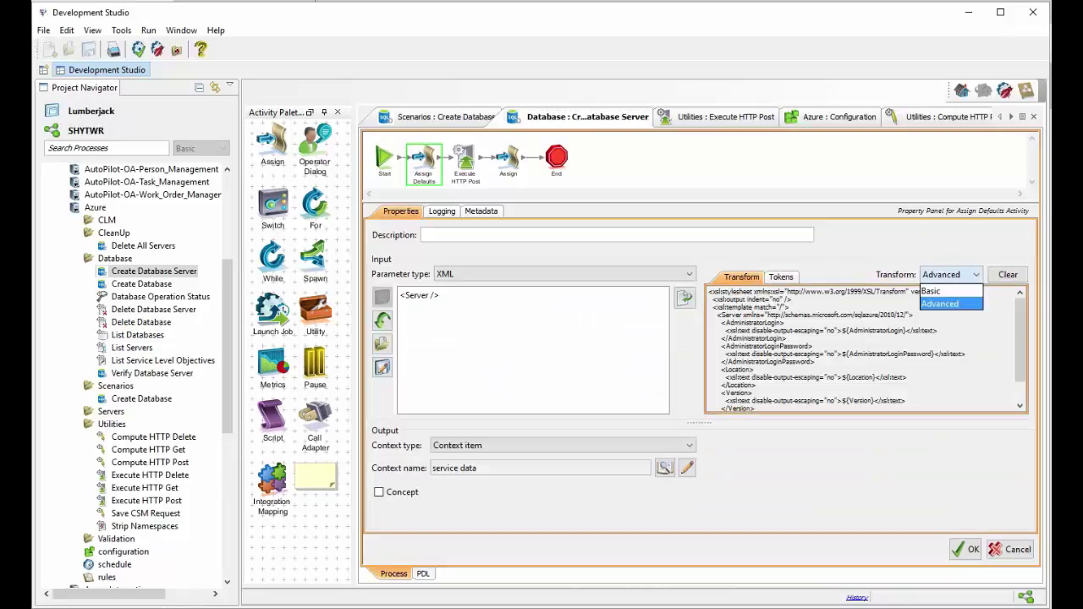
{"action": "left_click", "coordinate": [946, 304]}
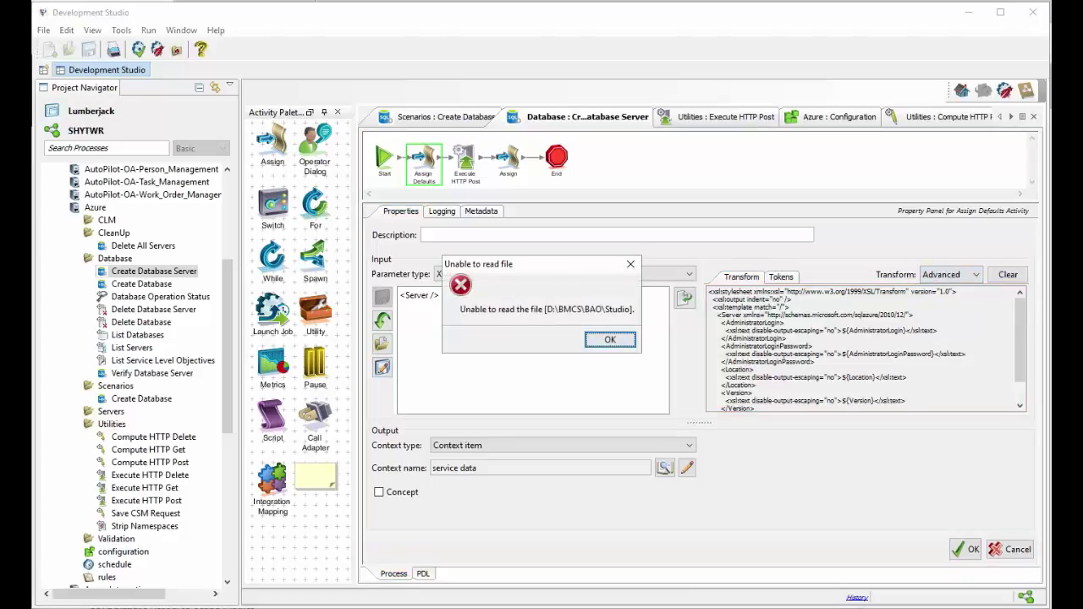
{"action": "key", "text": "Return"}
{"action": "left_click_drag", "start_coordinate": [457, 252], "coordinate": [389, 56]}
{"action": "left_click", "coordinate": [620, 351]}
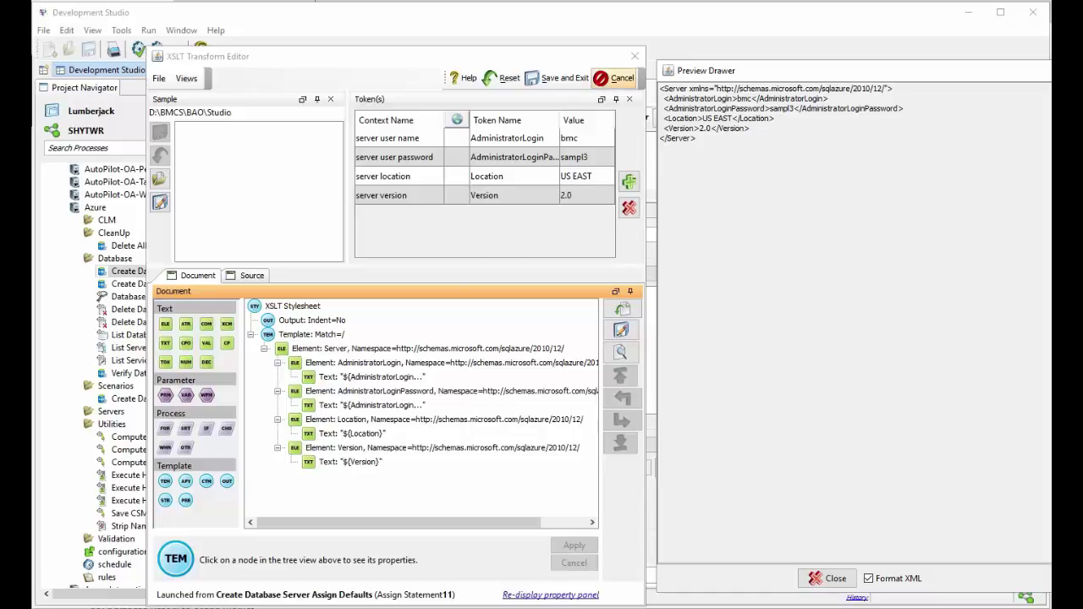
{"action": "left_click", "coordinate": [615, 77]}
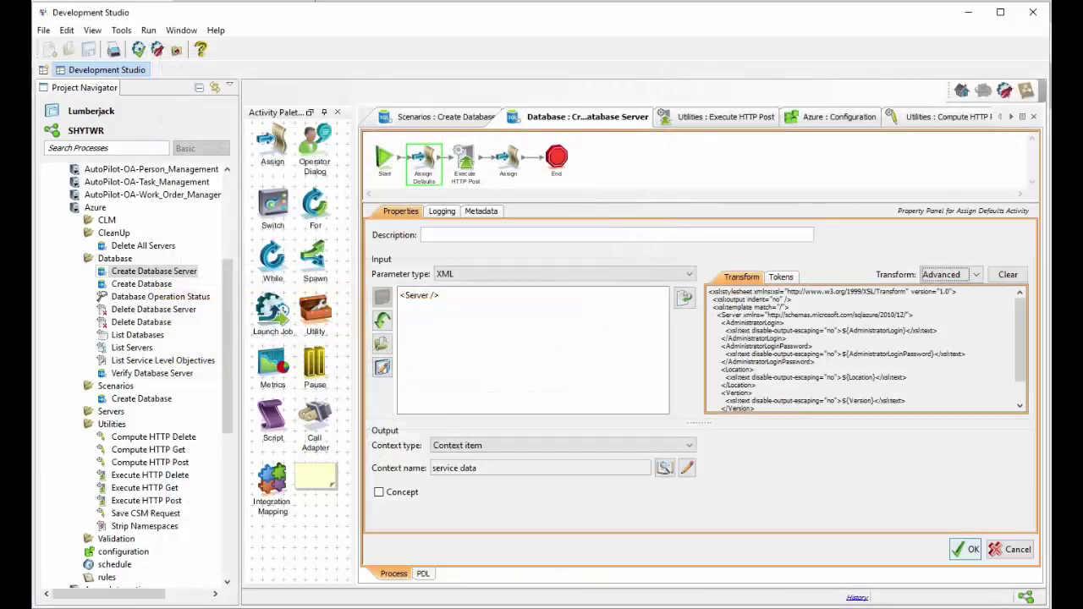
{"action": "left_click", "coordinate": [1008, 549]}
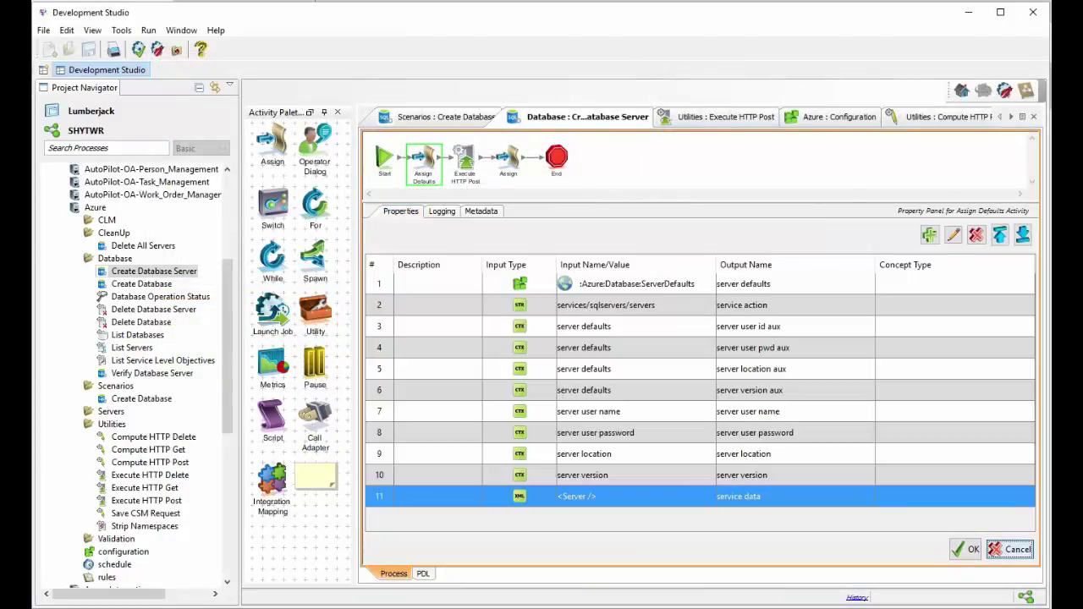
{"action": "left_click", "coordinate": [1008, 550]}
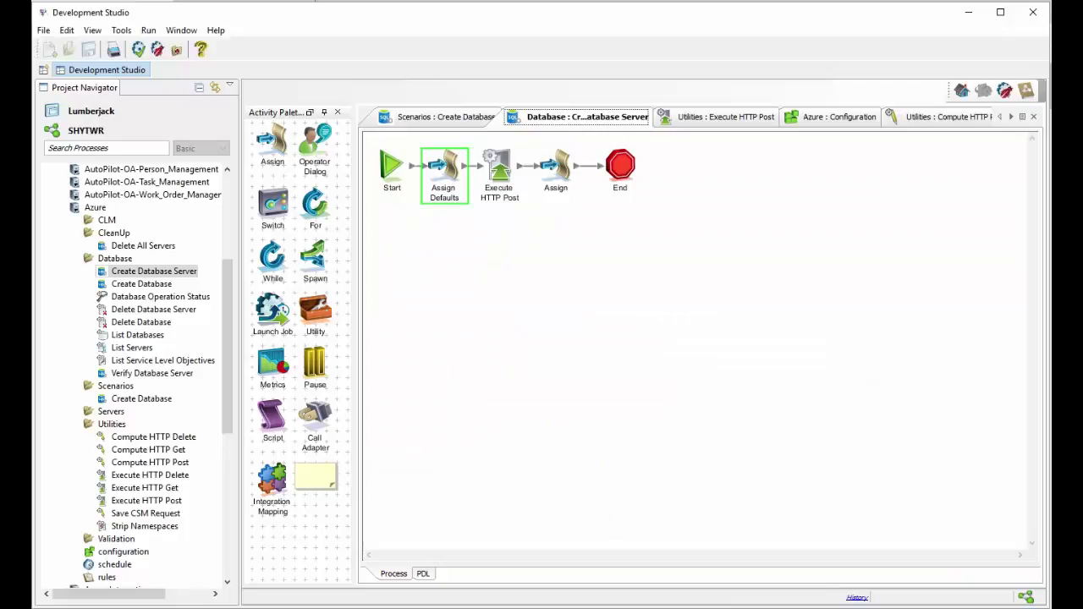
- Open the Execute HTTP Post process and its nested Compute HTTP Post process
{"action": "right_click", "coordinate": [497, 166]}
{"action": "left_click", "coordinate": [541, 228]}
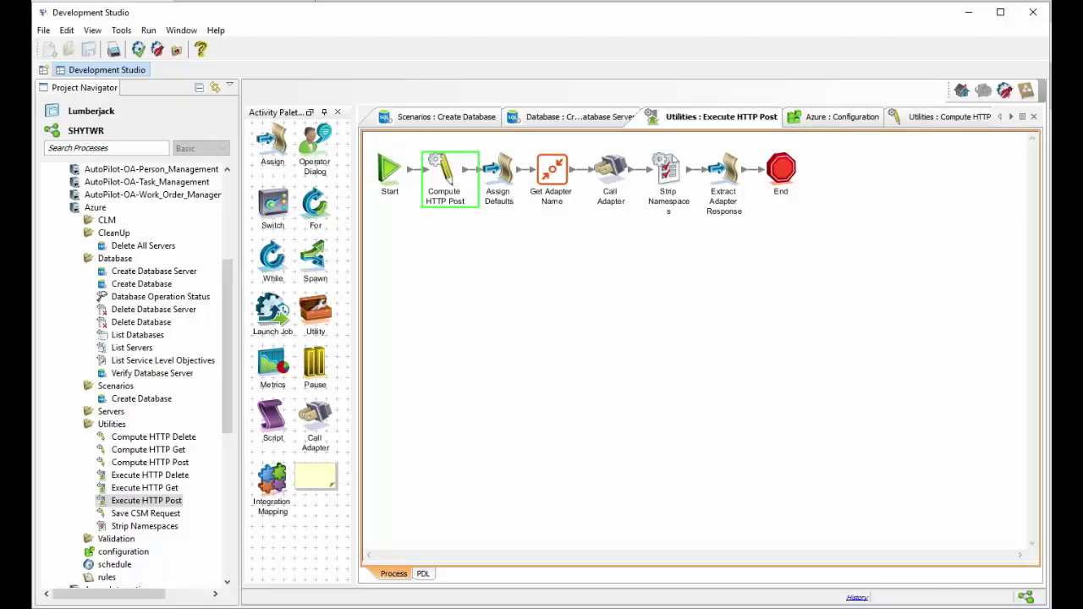
{"action": "right_click", "coordinate": [448, 176]}
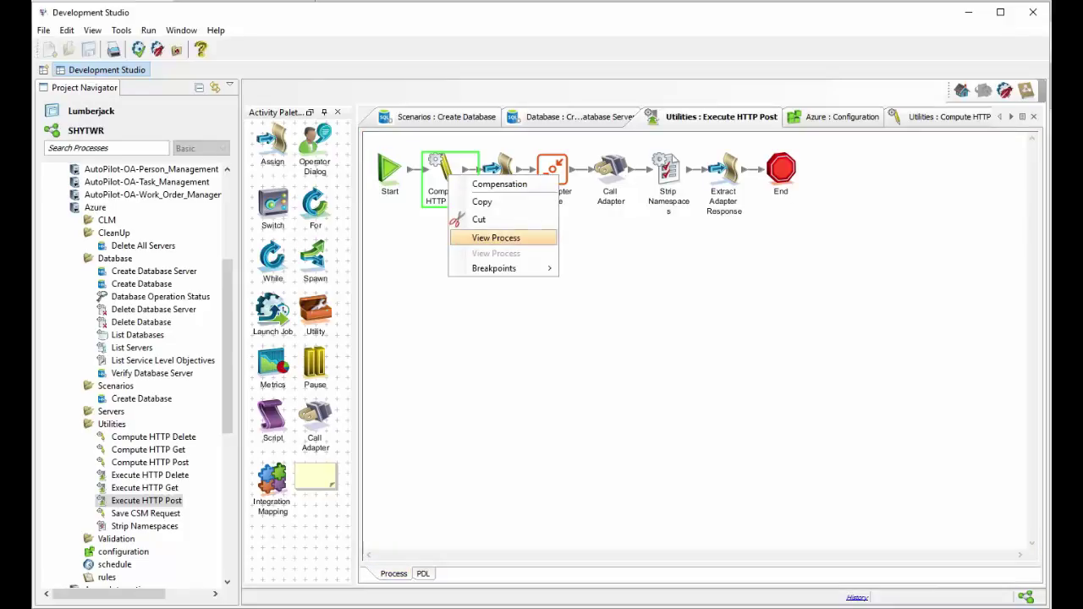
{"action": "left_click", "coordinate": [495, 238]}
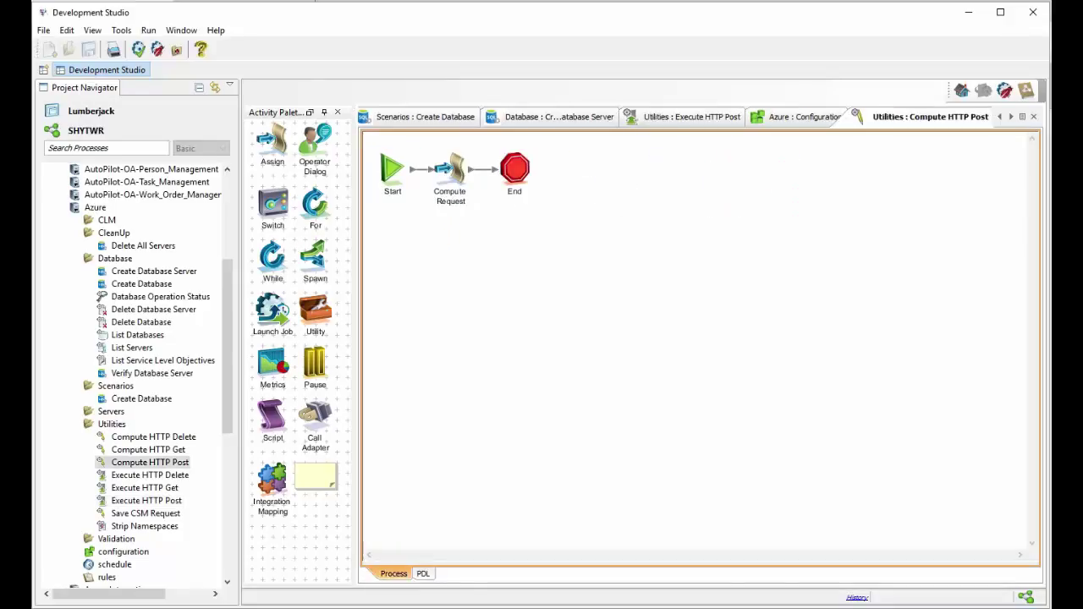
- Inspect the Compute Request activity's http url prefix assignment and preview the advanced XSLT transform of its http request assignment
{"action": "left_click", "coordinate": [450, 174]}
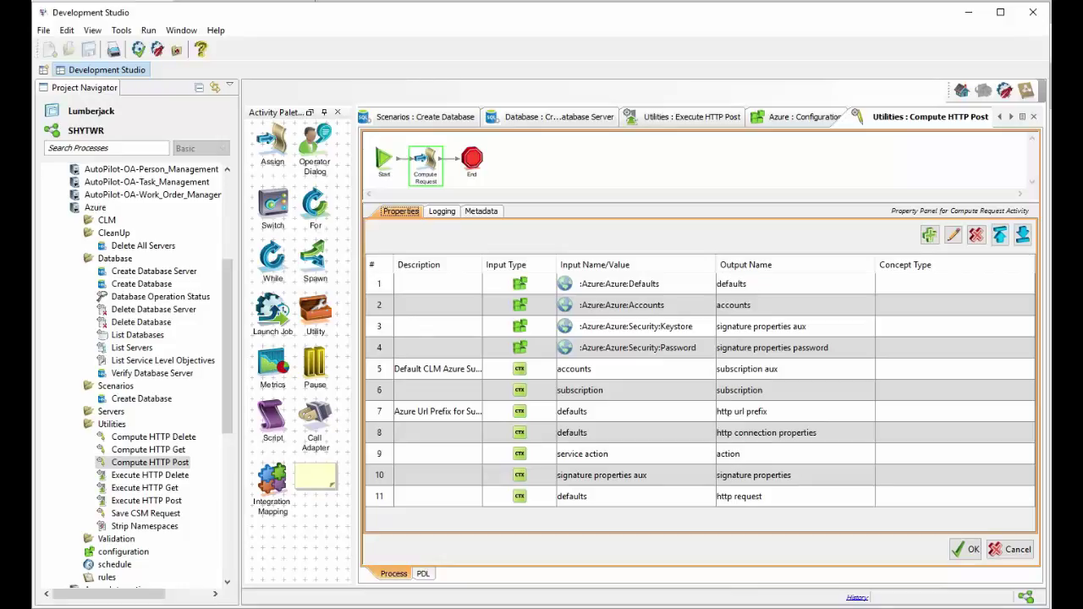
{"action": "left_click", "coordinate": [636, 411]}
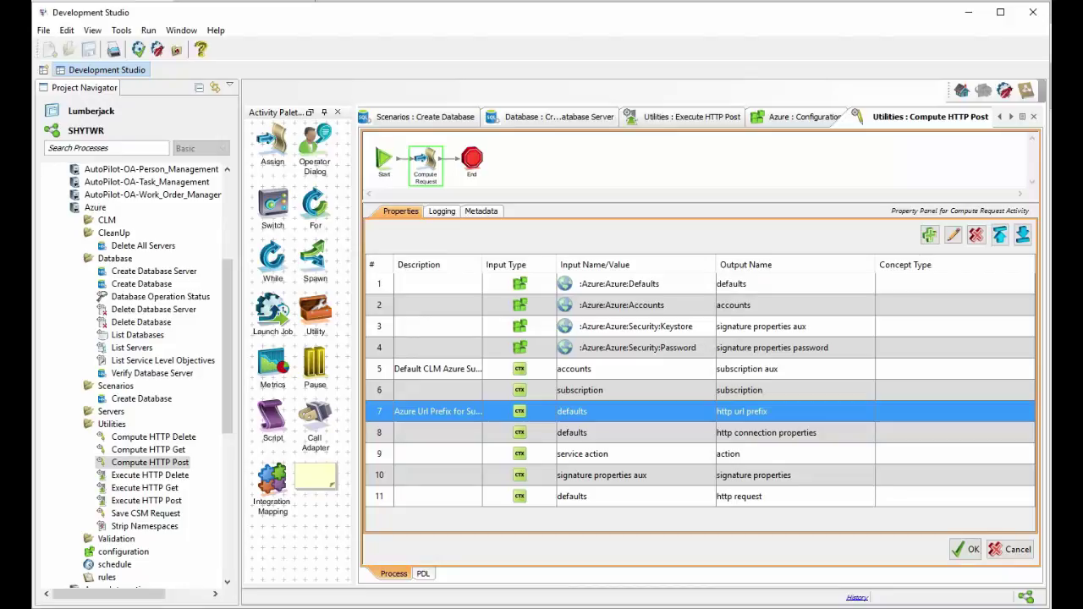
{"action": "left_click", "coordinate": [636, 497]}
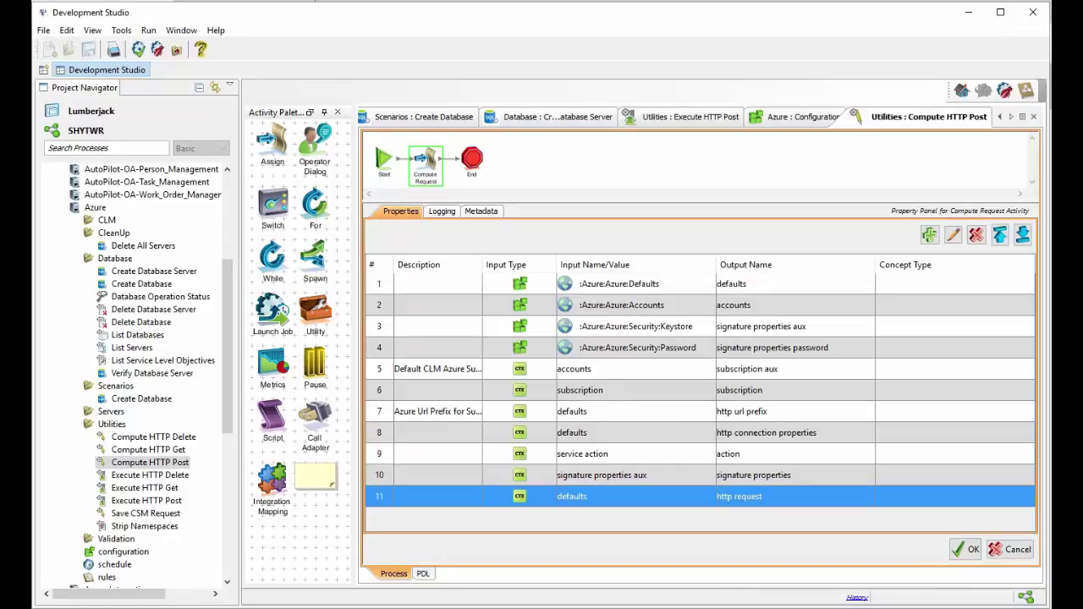
{"action": "double_click", "coordinate": [636, 497]}
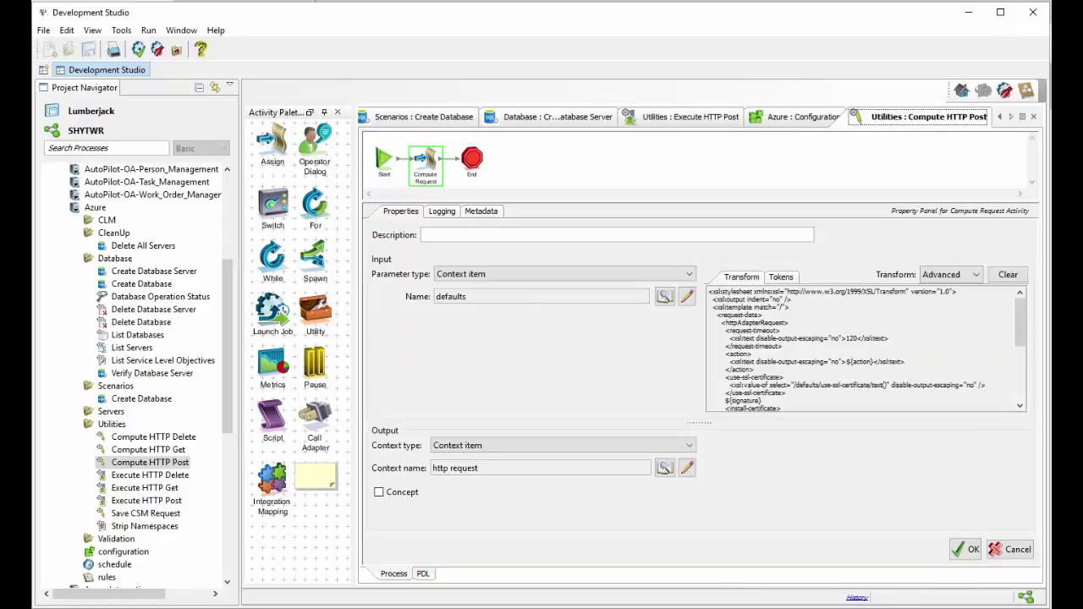
{"action": "left_click", "coordinate": [951, 274]}
{"action": "left_click", "coordinate": [943, 297]}
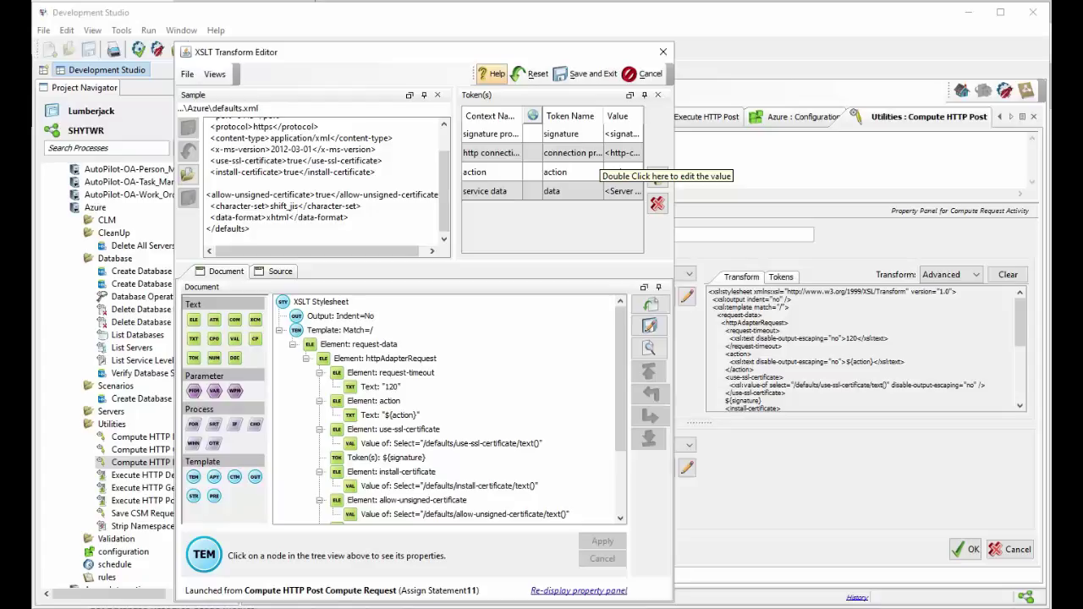
{"action": "left_click", "coordinate": [622, 172]}
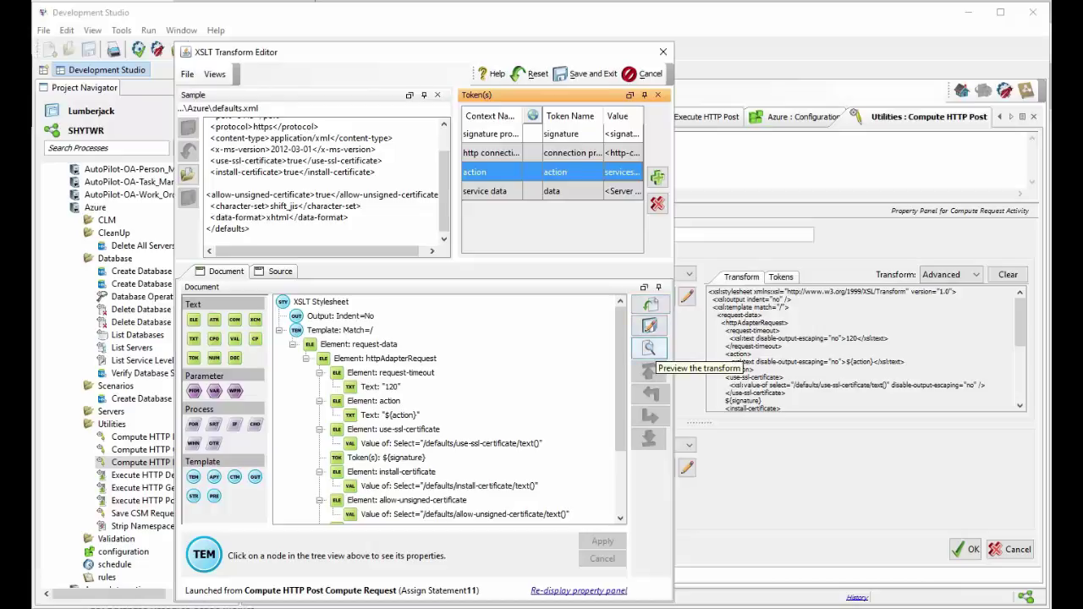
{"action": "left_click", "coordinate": [648, 348]}
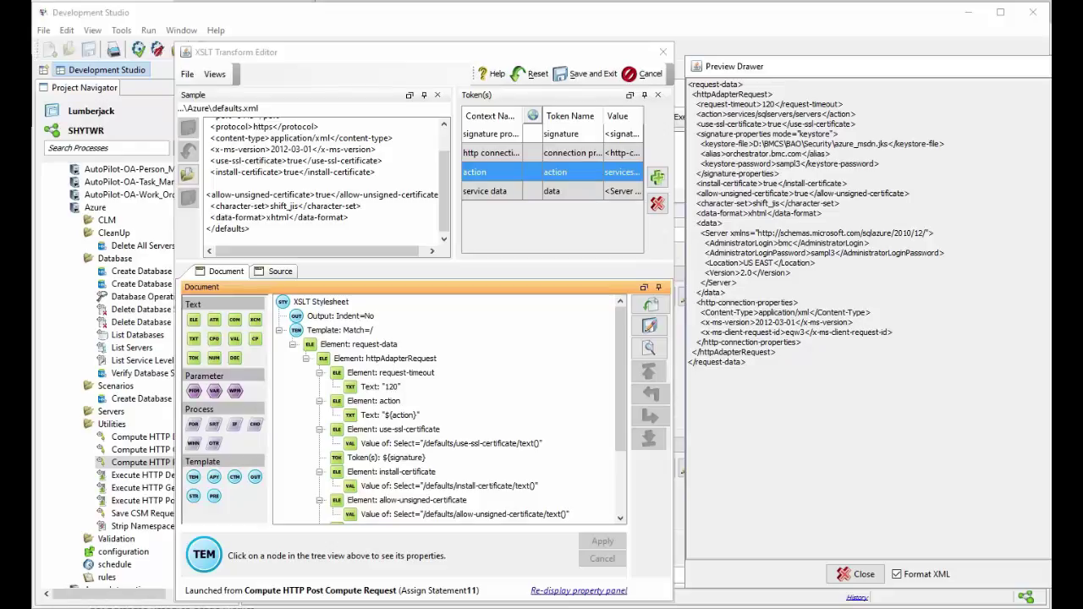
- Examine the data and http-connection-properties blocks in the transform preview, and close the editor and Compute Request properties without saving
{"action": "left_click_drag", "start_coordinate": [726, 292], "coordinate": [690, 223]}
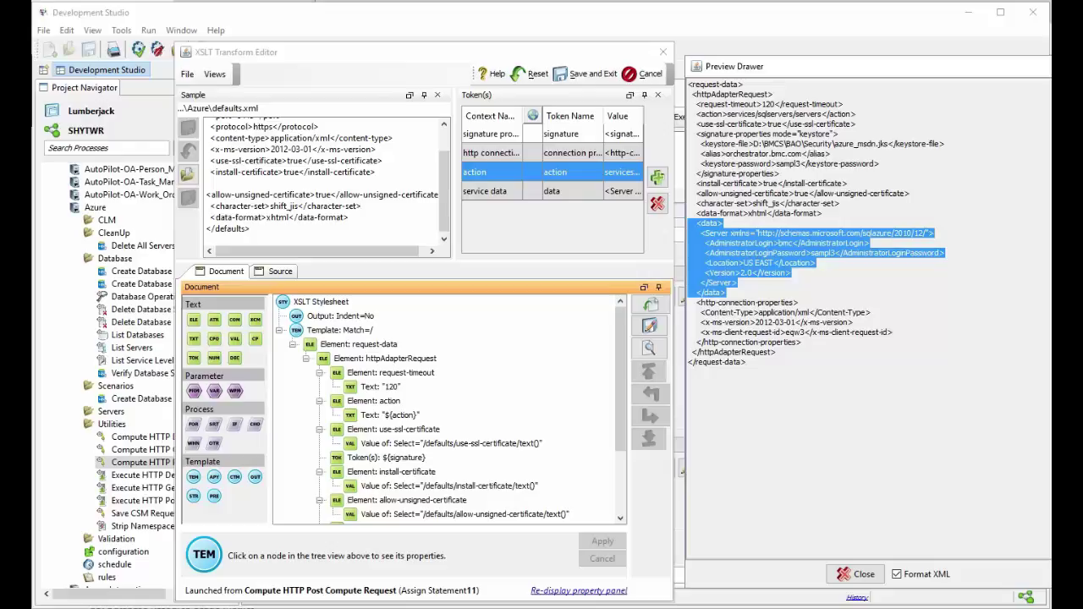
{"action": "left_click_drag", "start_coordinate": [800, 341], "coordinate": [688, 302]}
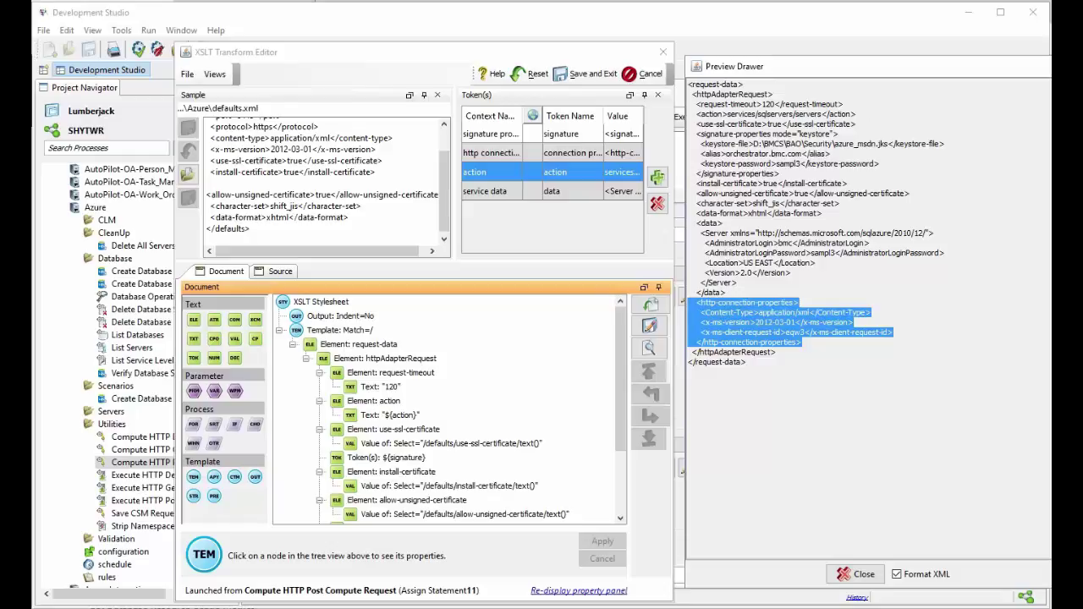
{"action": "left_click", "coordinate": [645, 74]}
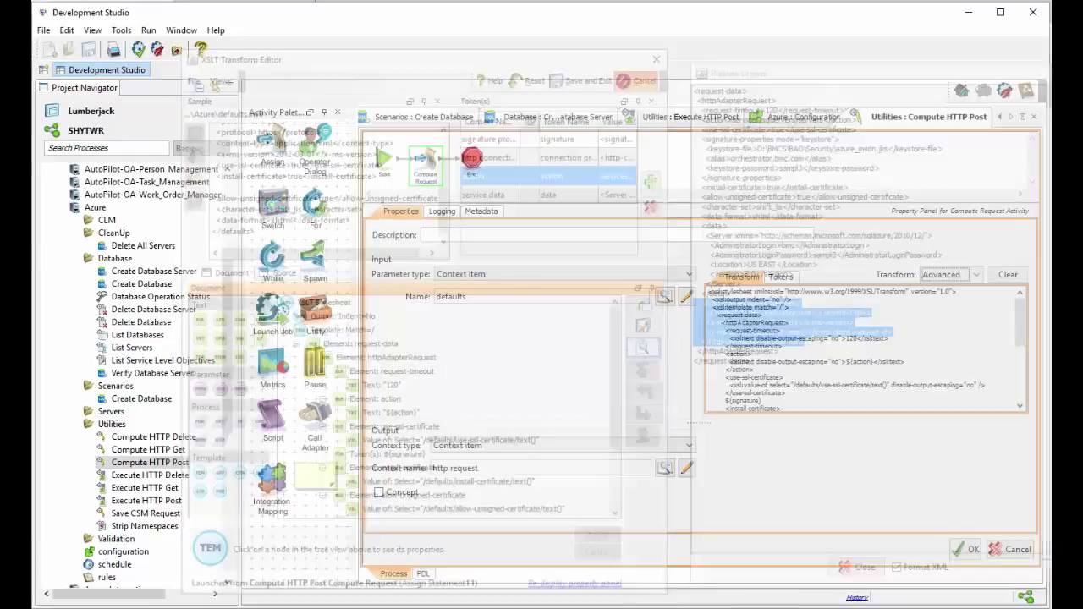
{"action": "left_click", "coordinate": [1009, 549]}
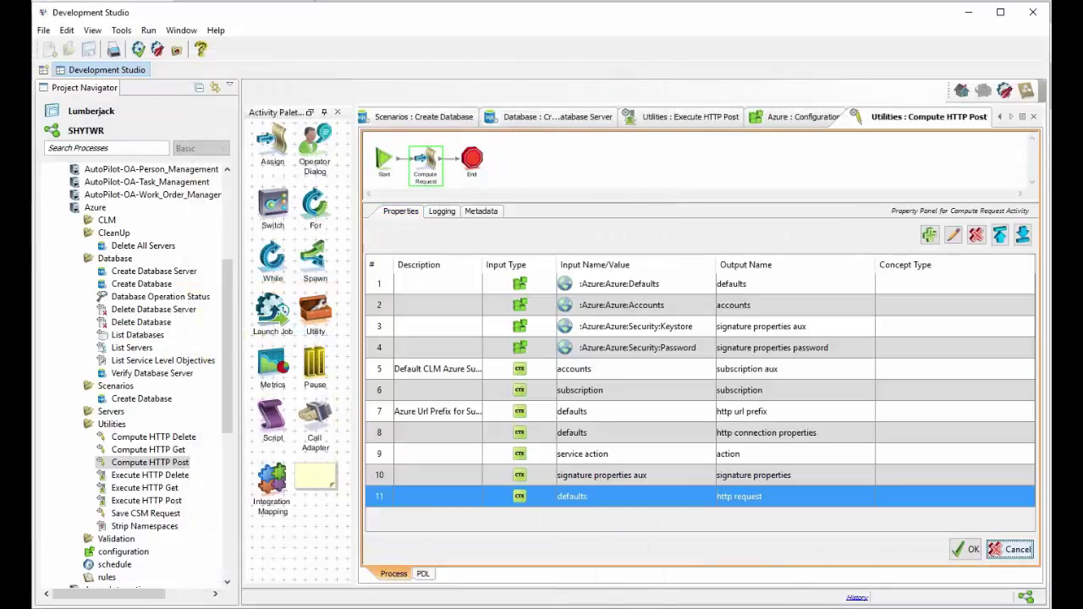
{"action": "left_click", "coordinate": [1009, 549]}
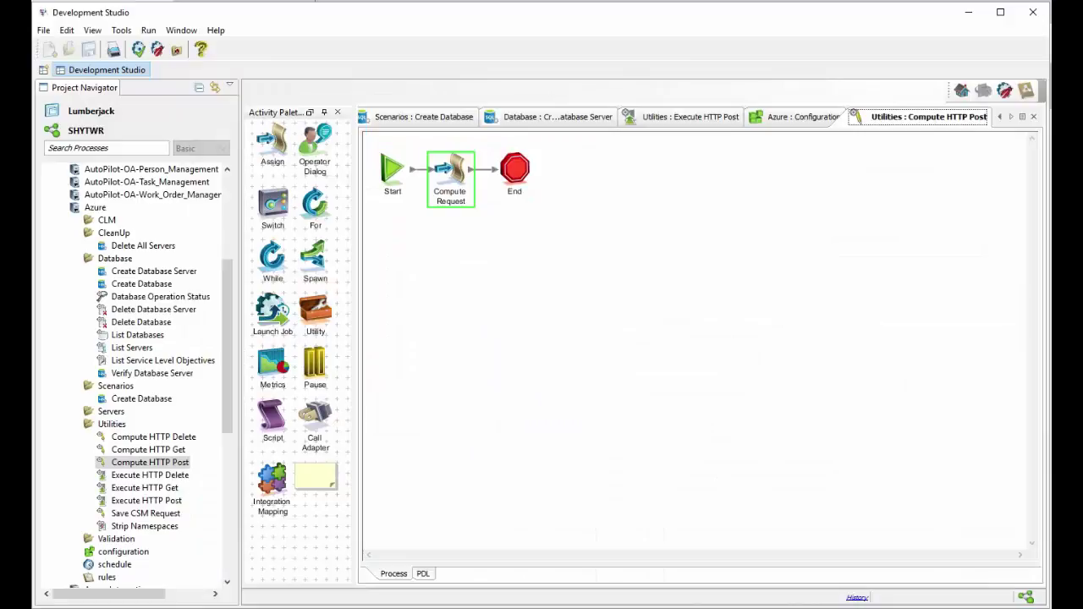
- Return to the Execute HTTP Post process and inspect the adapter request assignment in Assign Defaults, closing it without changes
{"action": "left_click", "coordinate": [690, 116]}
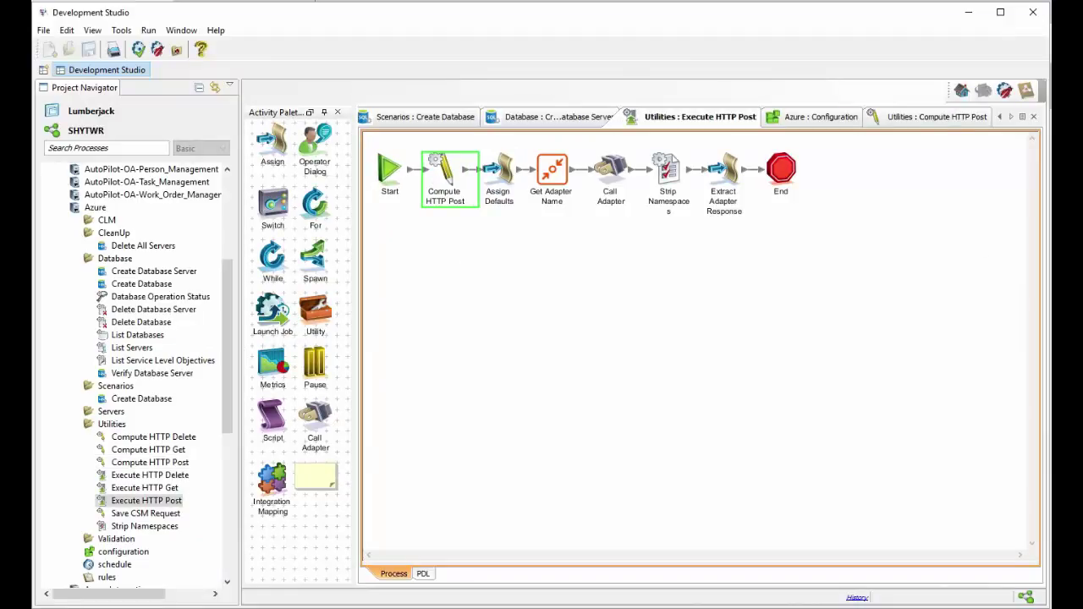
{"action": "left_click", "coordinate": [610, 170]}
{"action": "double_click", "coordinate": [497, 171]}
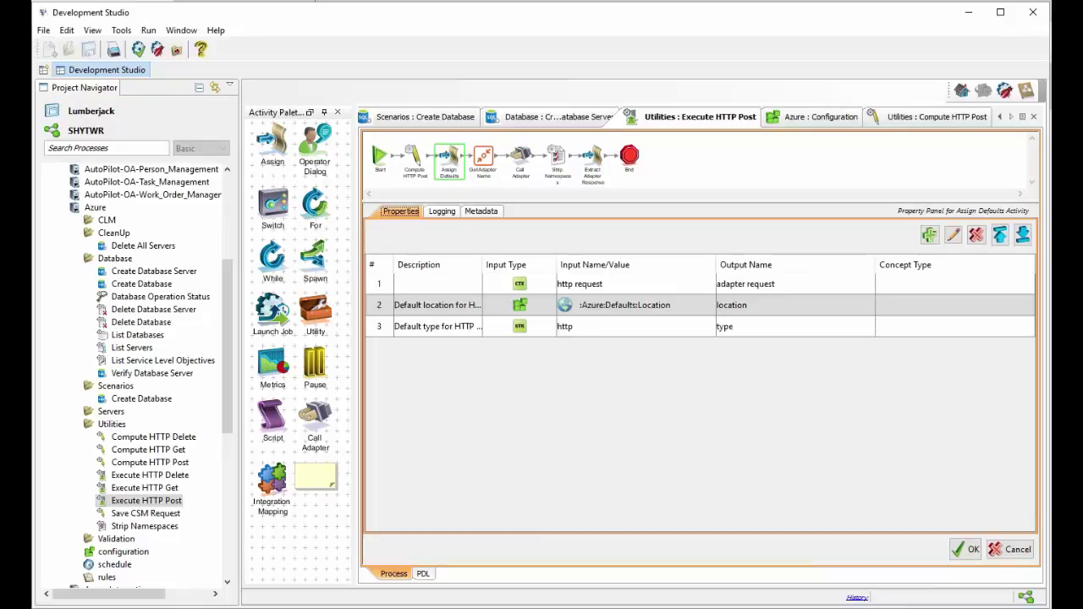
{"action": "left_click", "coordinate": [618, 284]}
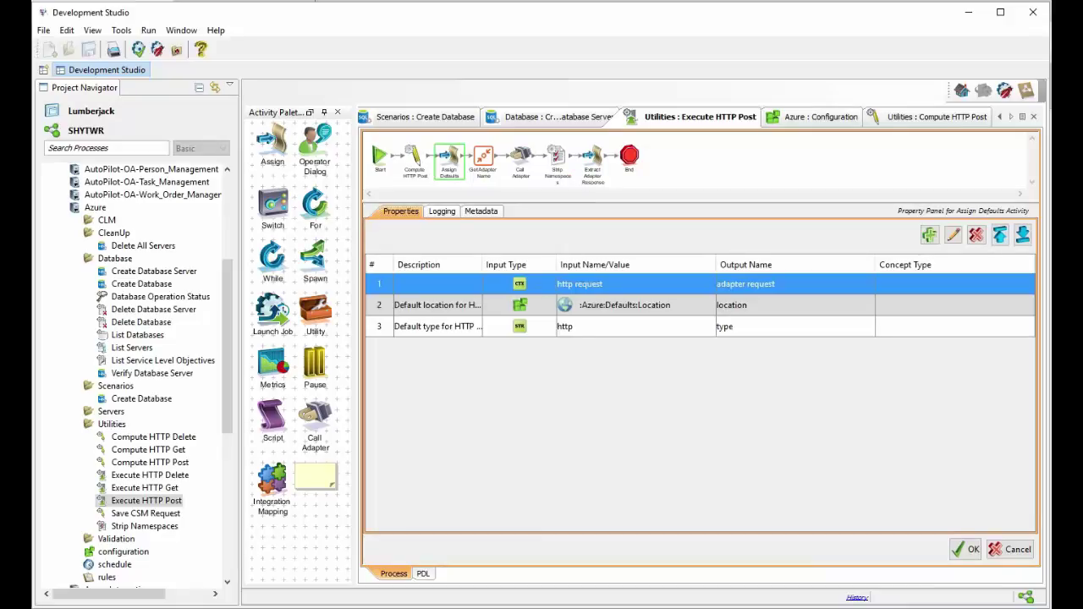
{"action": "left_click", "coordinate": [953, 235]}
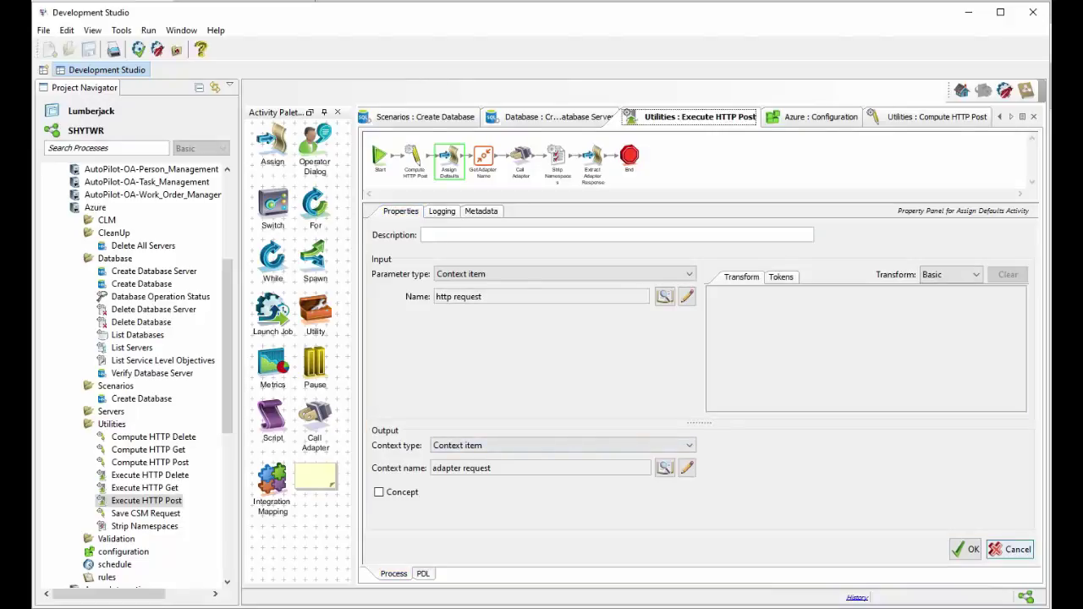
{"action": "left_click", "coordinate": [1010, 549]}
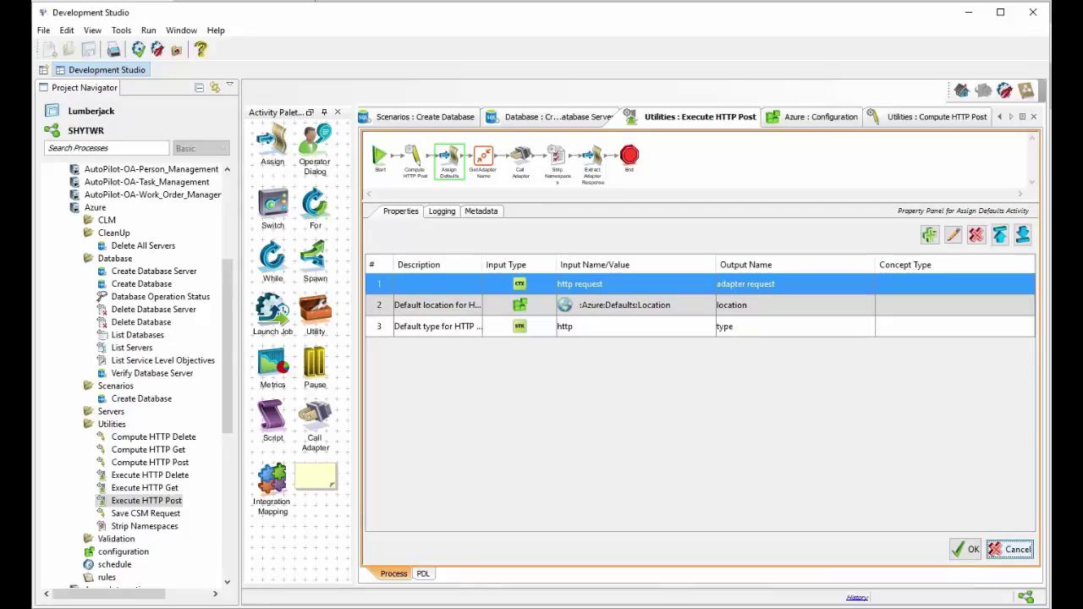
{"action": "left_click", "coordinate": [1010, 549]}
- Review the Call Adapter activity's input, output and action settings, accept its properties, and select the Strip Namespaces activity
{"action": "double_click", "coordinate": [610, 170]}
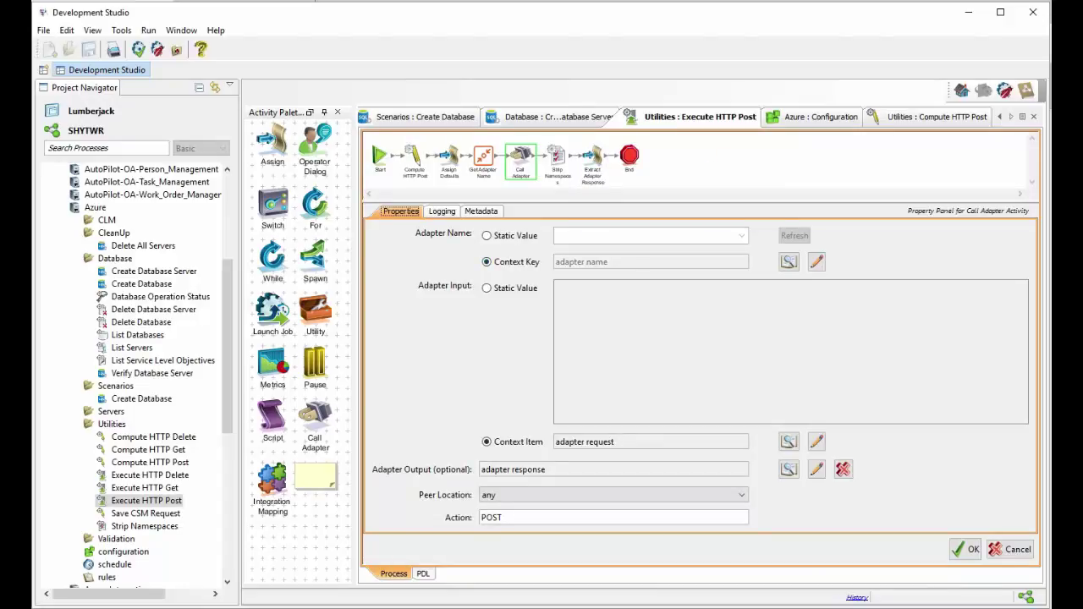
{"action": "left_click", "coordinate": [486, 442]}
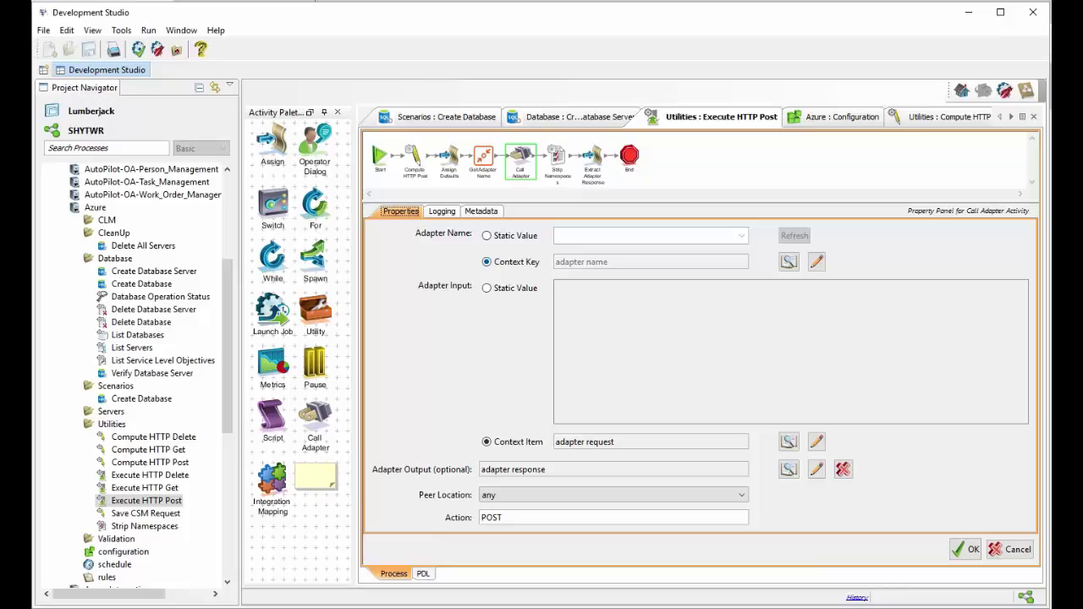
{"action": "left_click", "coordinate": [965, 549]}
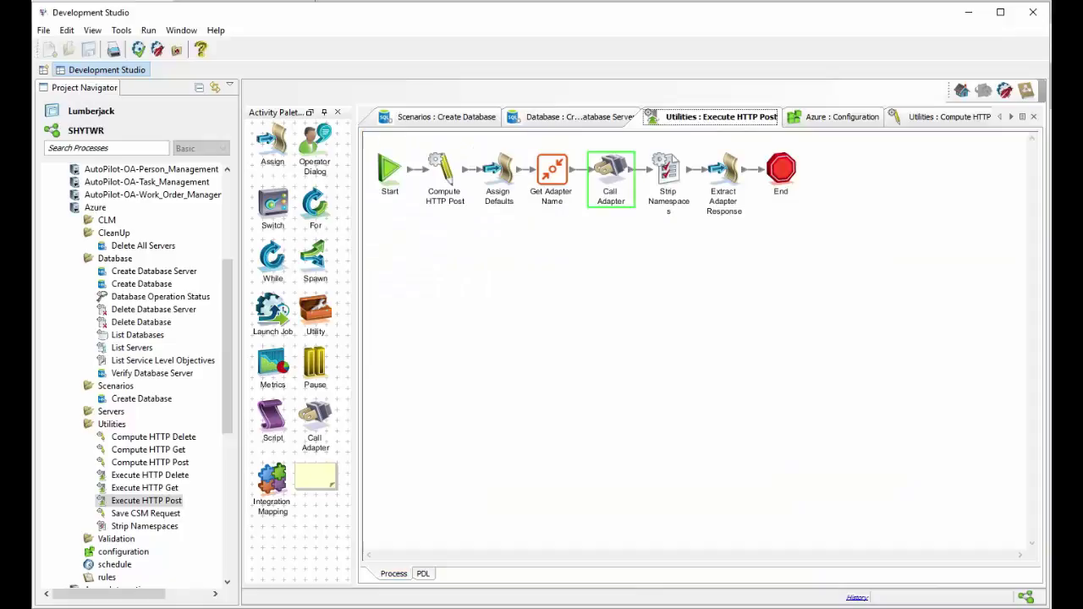
{"action": "left_click", "coordinate": [667, 172]}
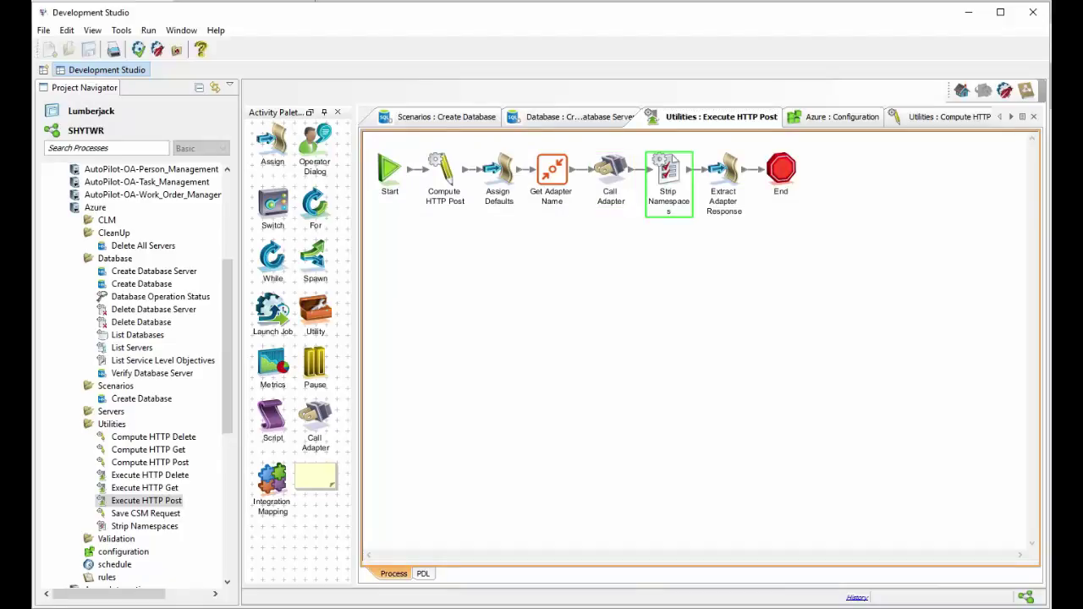
- Inspect the service result assignment in the Extract Adapter Response activity, and close its properties without changes
{"action": "double_click", "coordinate": [723, 174]}
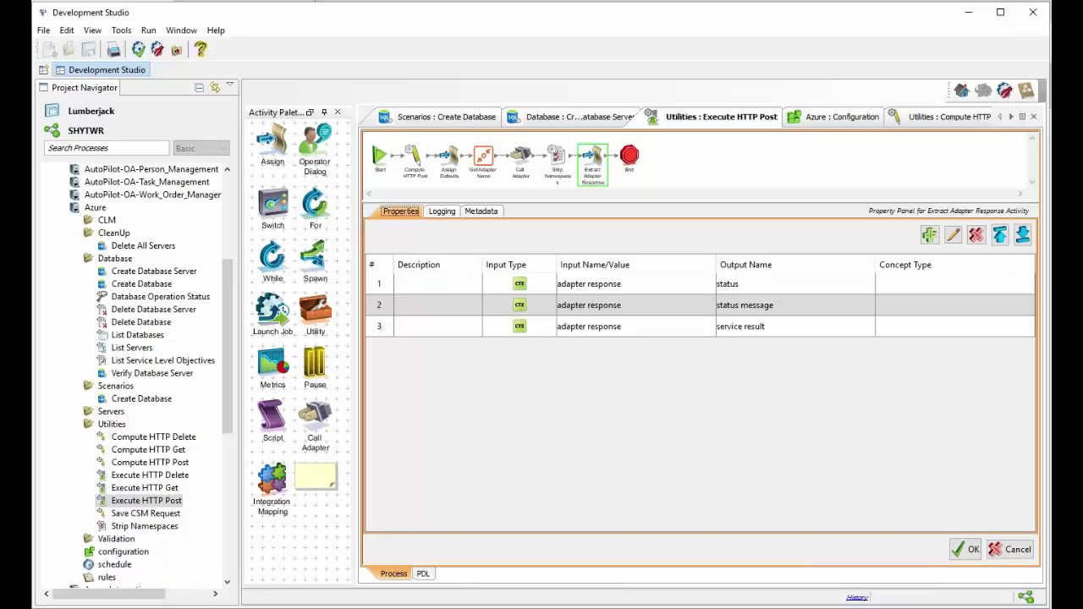
{"action": "left_click", "coordinate": [740, 327]}
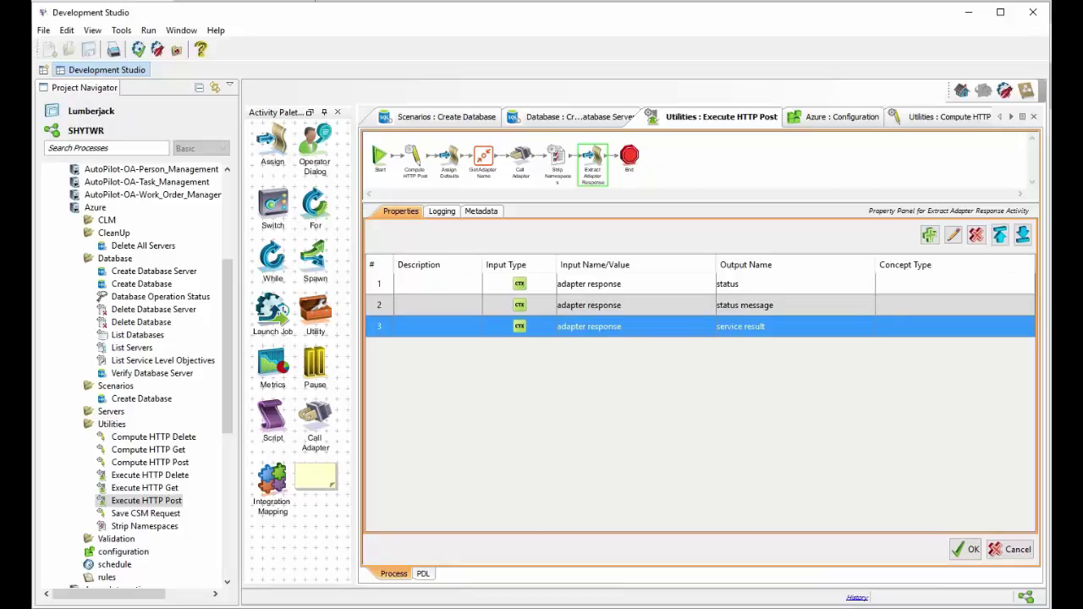
{"action": "left_click", "coordinate": [1010, 549]}
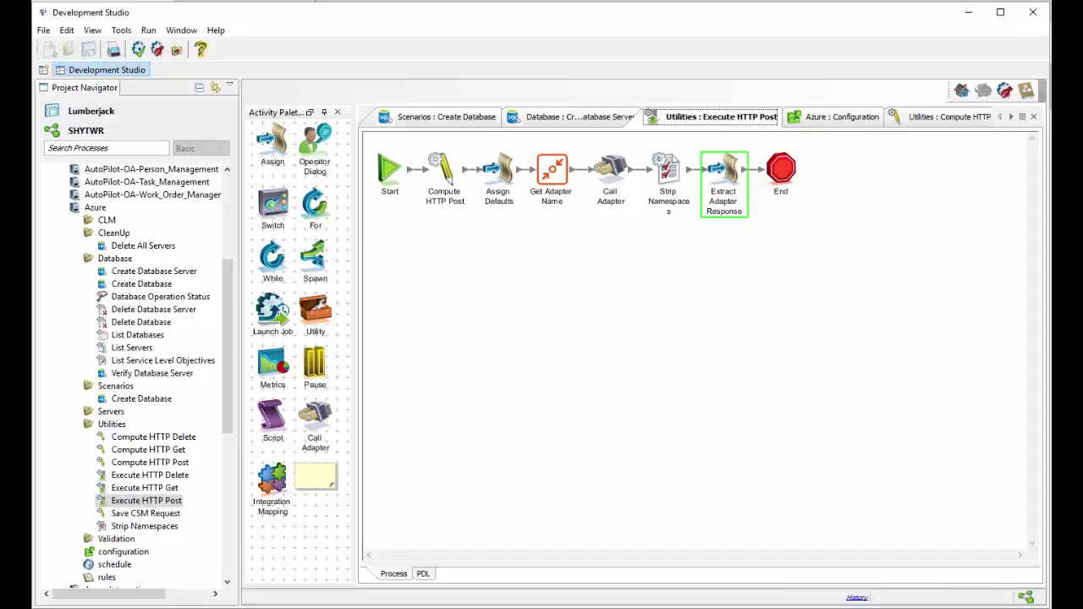
- Review the final Assign activity in the Create Database Server process, checking the Verify Database Server activity in the Create Database scenario
{"action": "left_click", "coordinate": [579, 117]}
{"action": "double_click", "coordinate": [555, 167]}
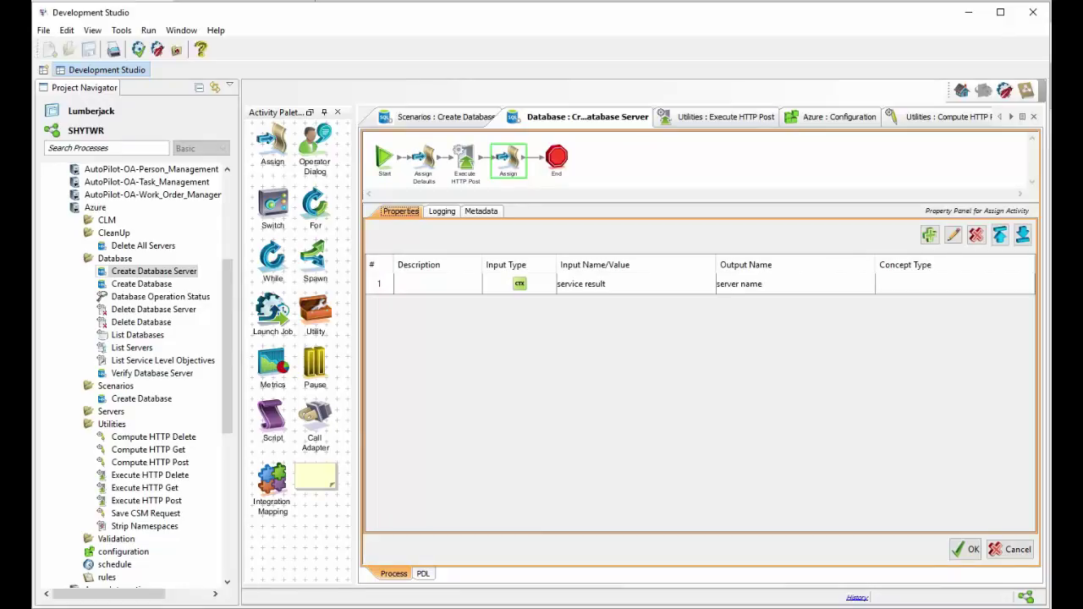
{"action": "left_click", "coordinate": [446, 117]}
{"action": "left_click", "coordinate": [586, 178]}
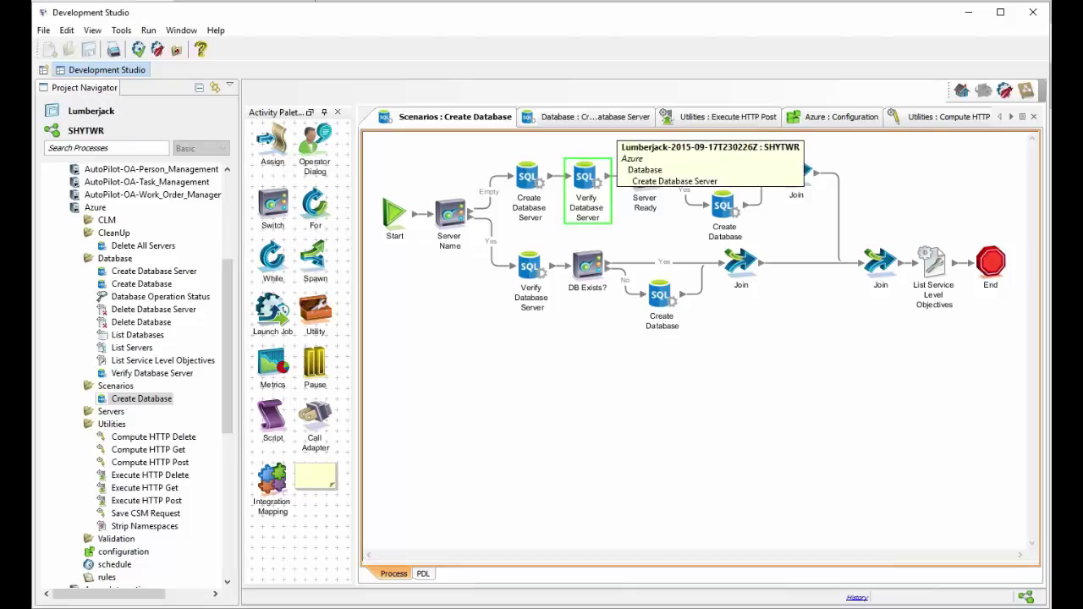
{"action": "left_click", "coordinate": [649, 118]}
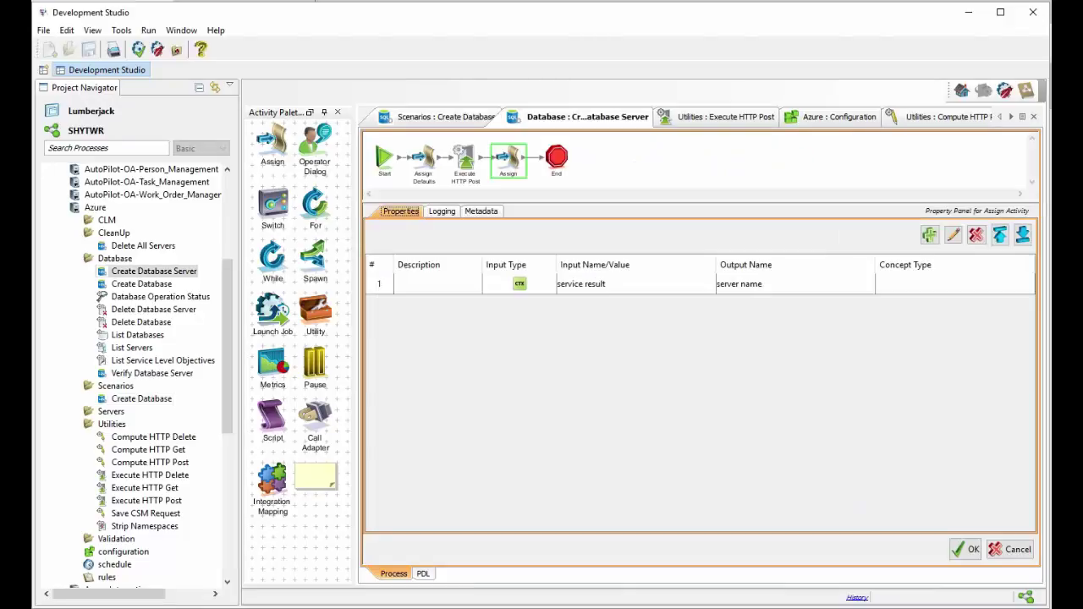
- Return to the Create Database scenario and view the underlying process of its Create Database Server activity
{"action": "left_click", "coordinate": [446, 117]}
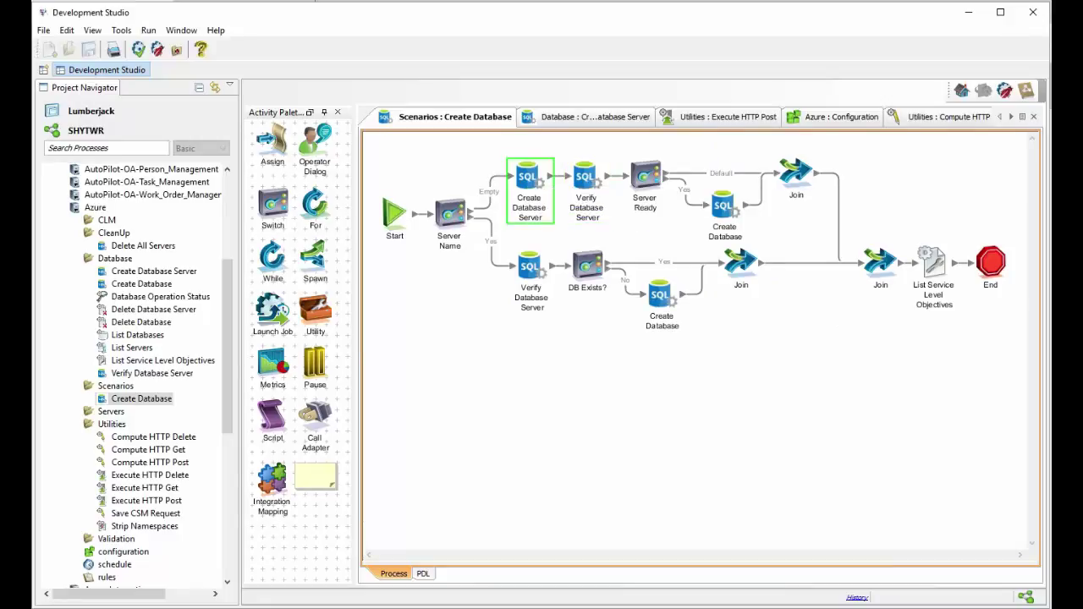
{"action": "right_click", "coordinate": [547, 173]}
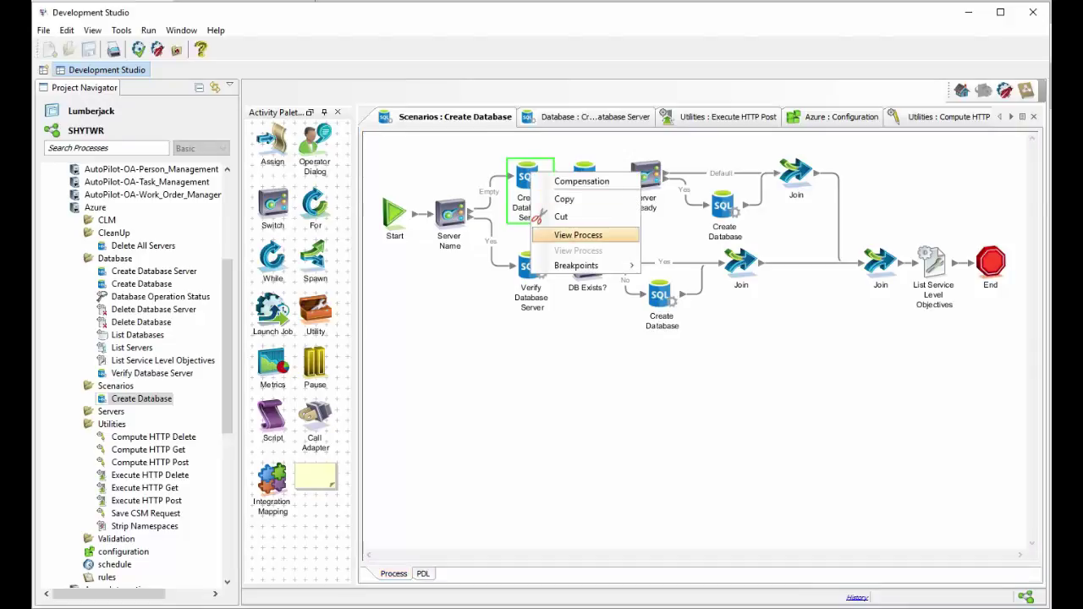
{"action": "left_click", "coordinate": [580, 234]}
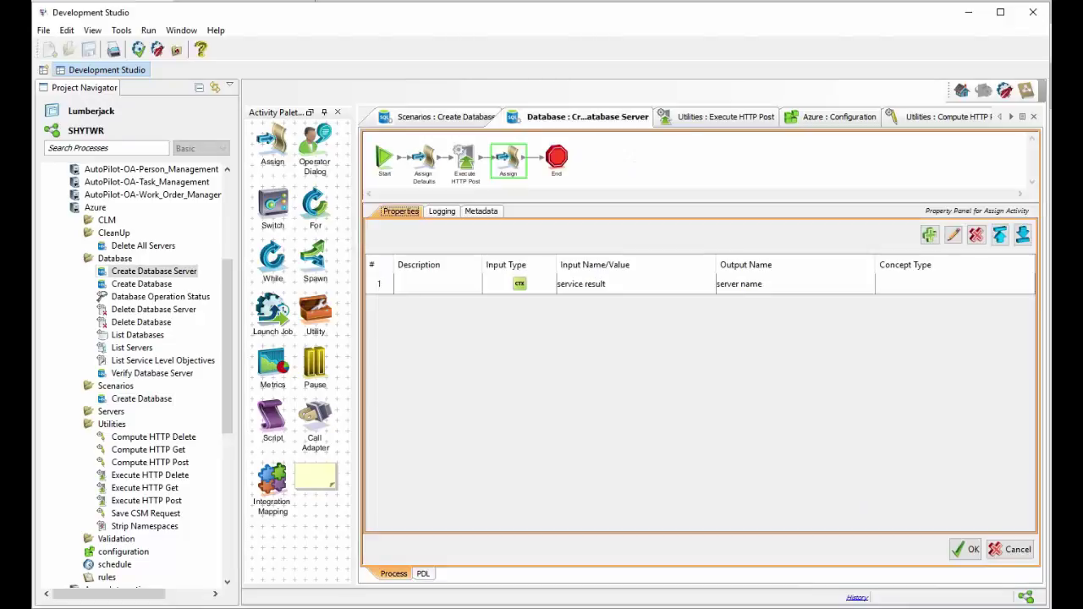
- Trace the flow through Assign Defaults and Execute HTTP Post to the service result assignment to server name, and cancel the Assign properties
{"action": "left_click", "coordinate": [424, 159]}
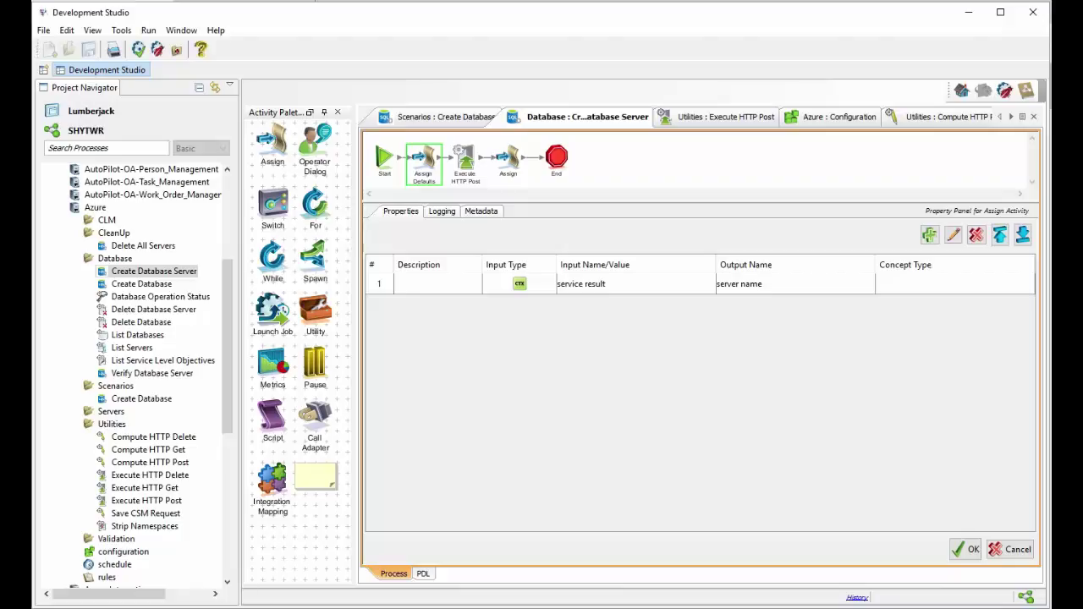
{"action": "left_click", "coordinate": [465, 160]}
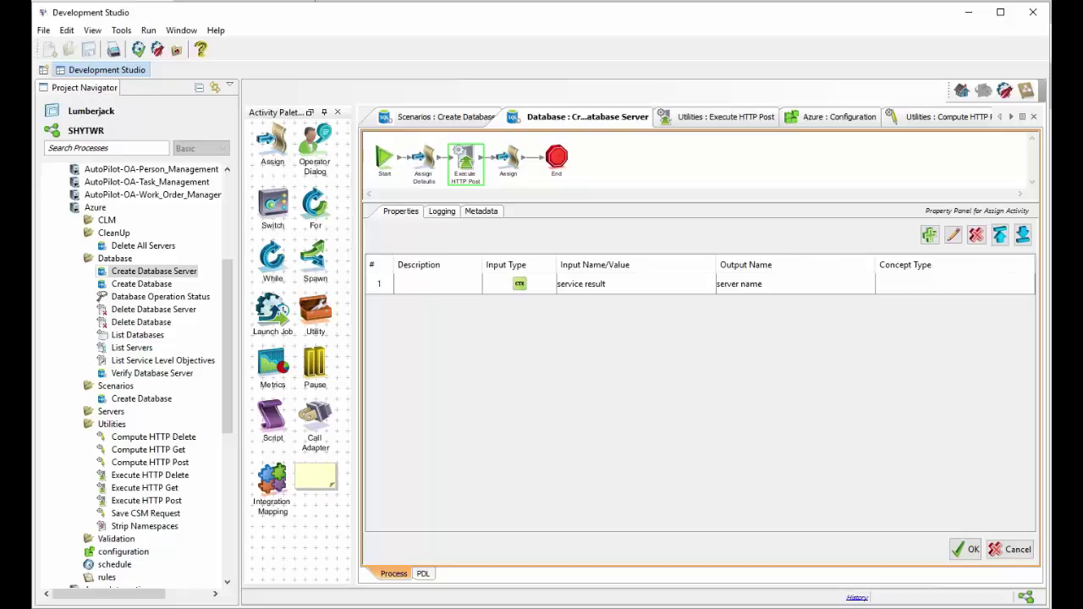
{"action": "left_click", "coordinate": [606, 284]}
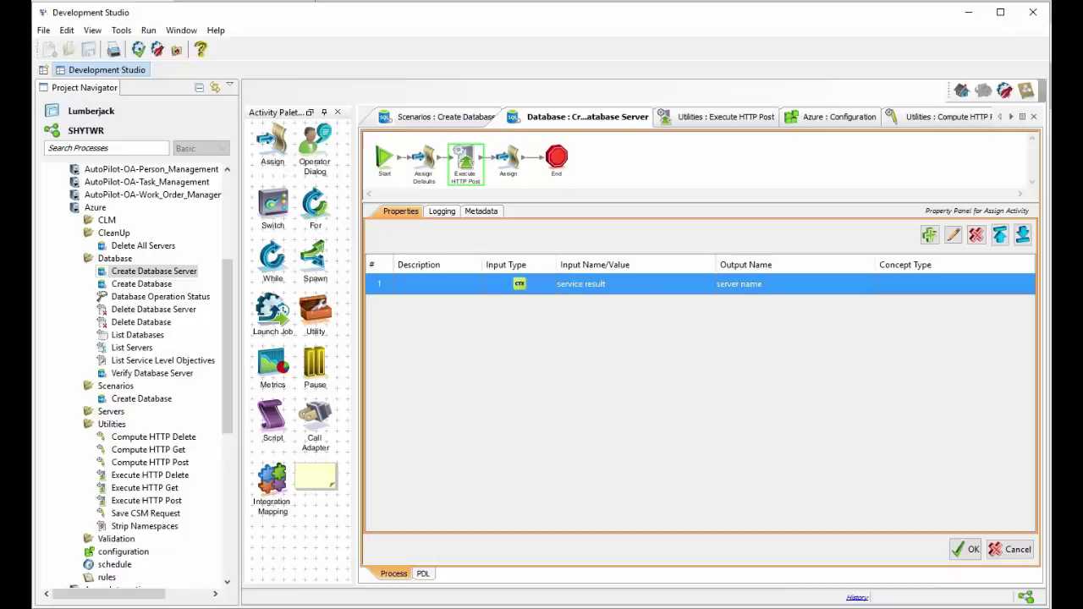
{"action": "left_click", "coordinate": [1011, 549]}
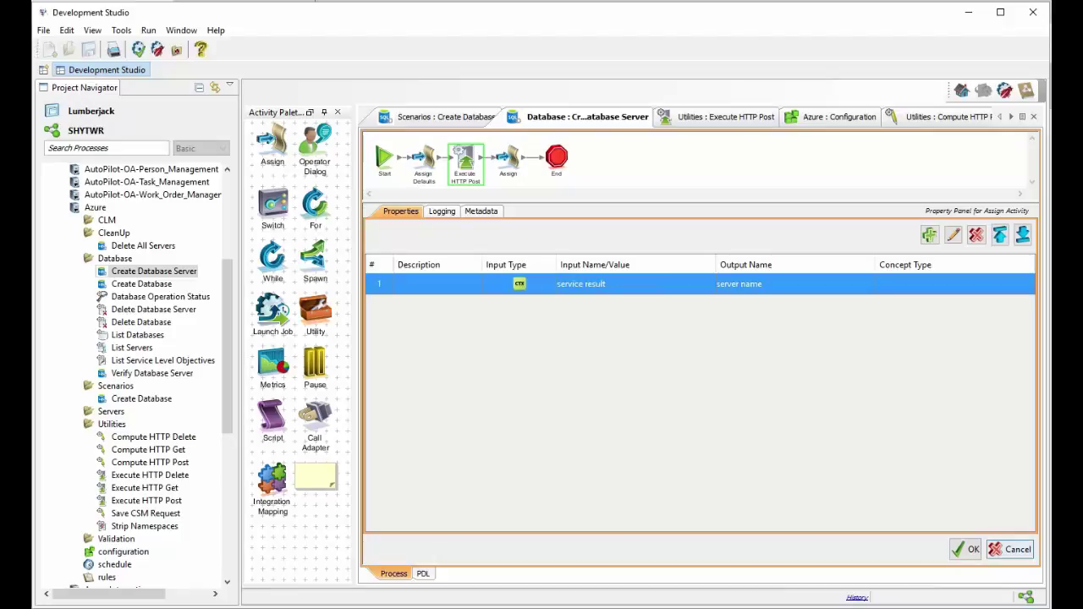